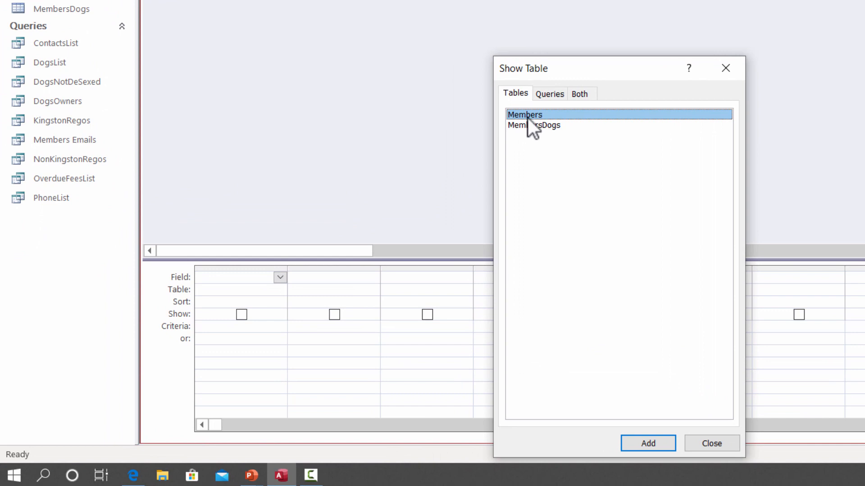
Add the Members table to the query twice and remove the duplicate Members_1 copy
left_click_drag(571, 67, 566, 15)
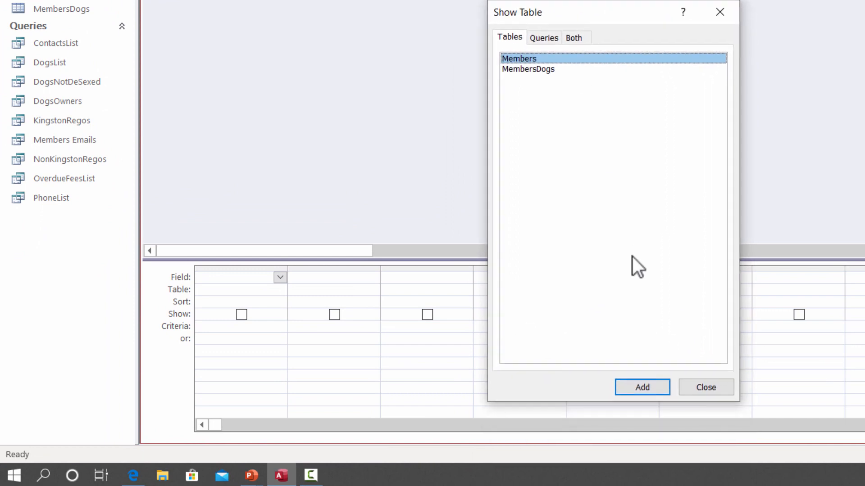
left_click(654, 385)
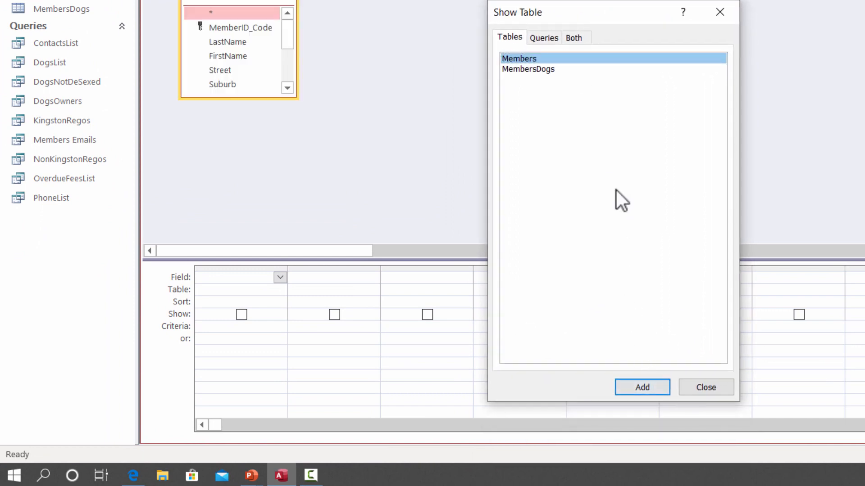
left_click(628, 386)
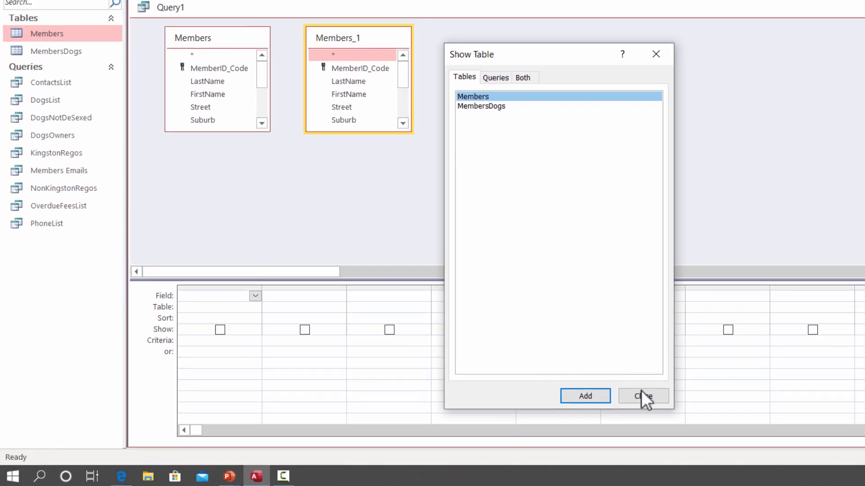
left_click(643, 396)
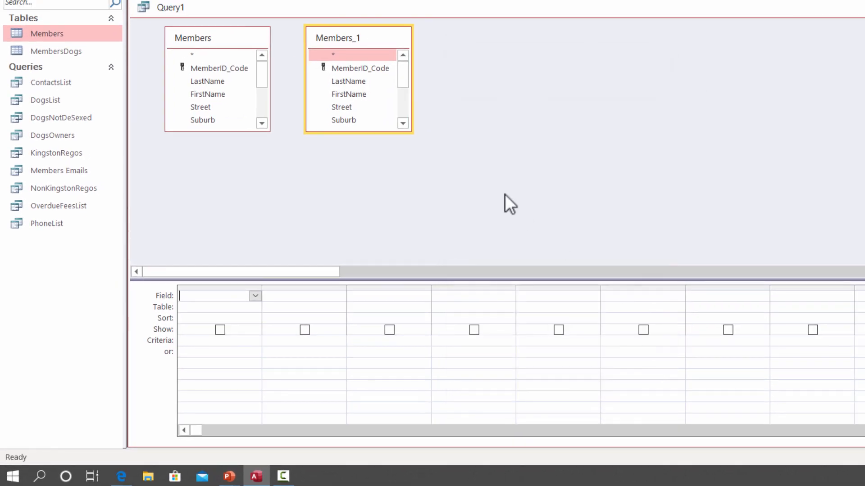
right_click(391, 41)
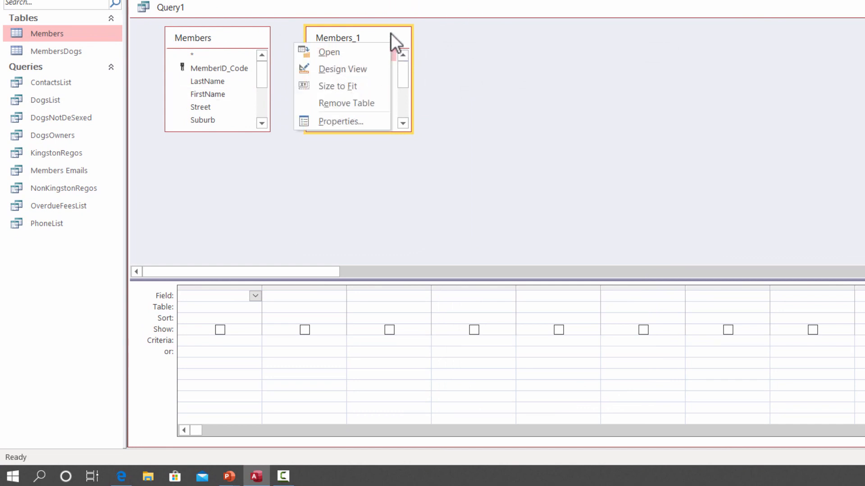
left_click(338, 103)
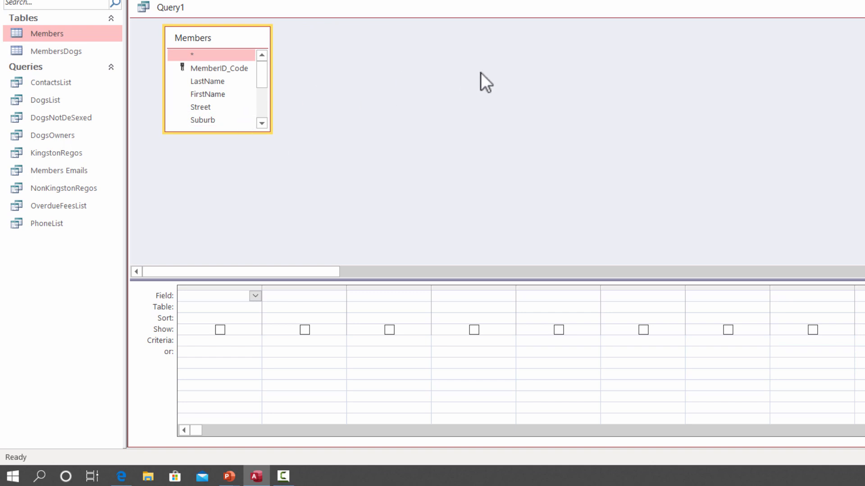
right_click(503, 60)
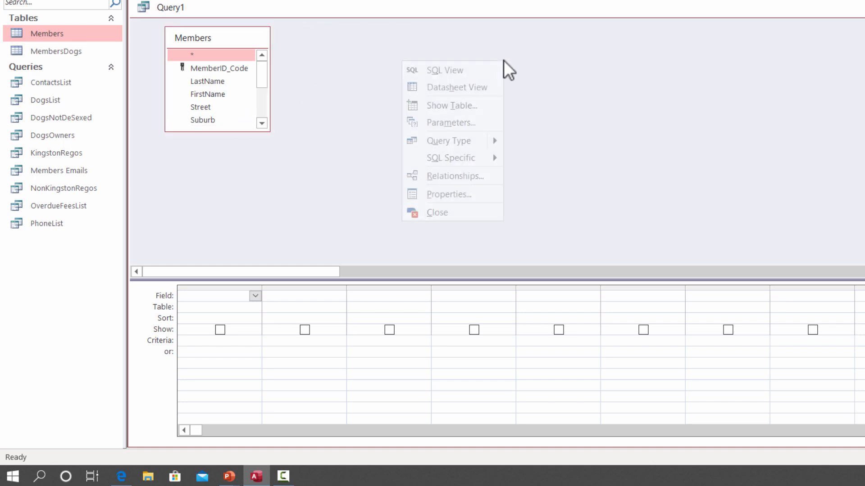
left_click(538, 55)
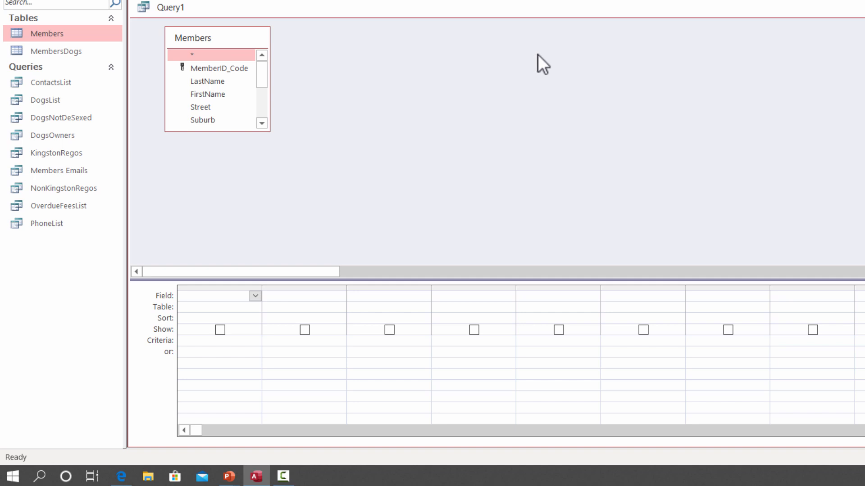
right_click(477, 55)
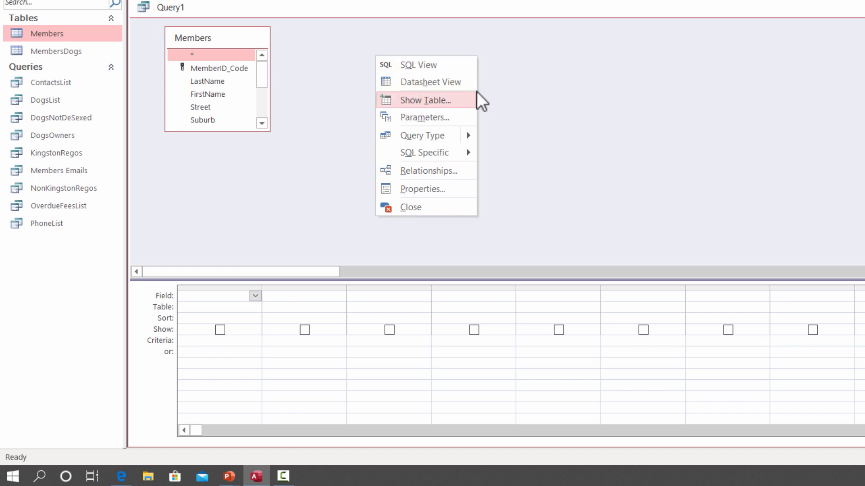
left_click(380, 48)
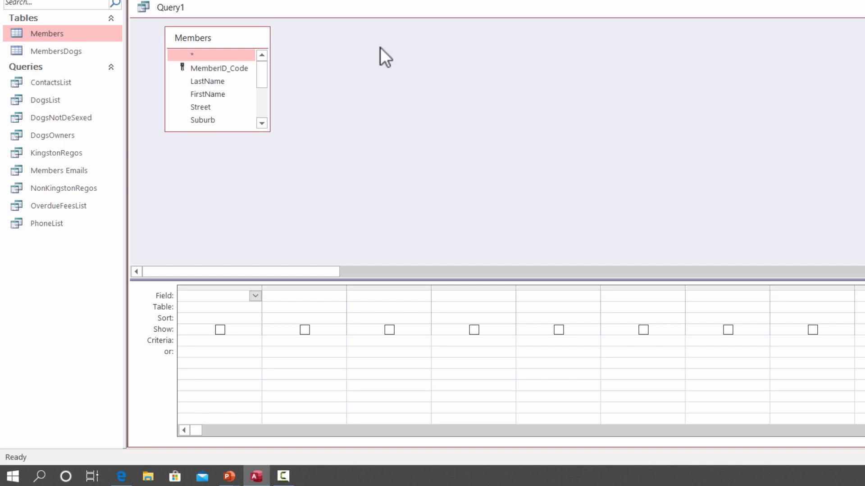
Add the MembersDogs table to the query design alongside Members
right_click(512, 67)
left_click(482, 112)
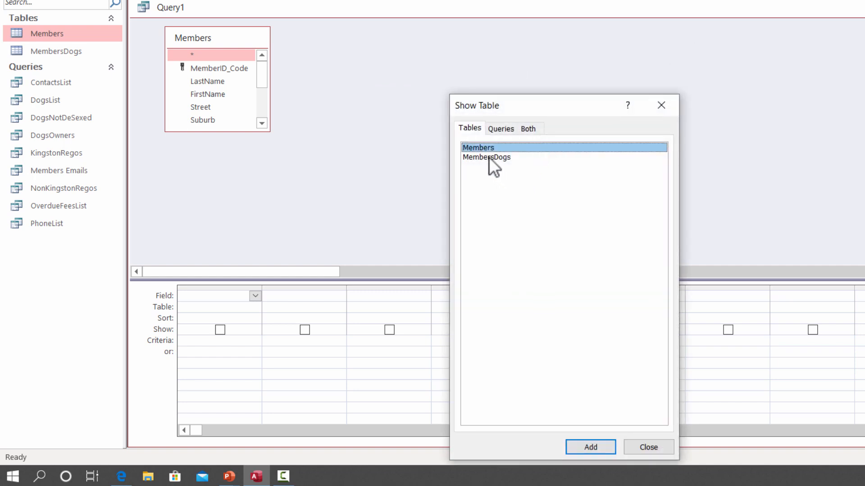
left_click(489, 157)
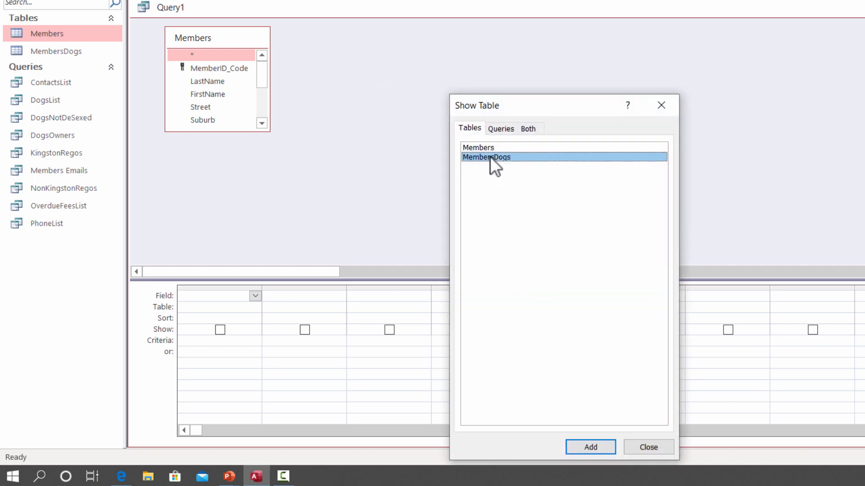
left_click(593, 443)
left_click(644, 447)
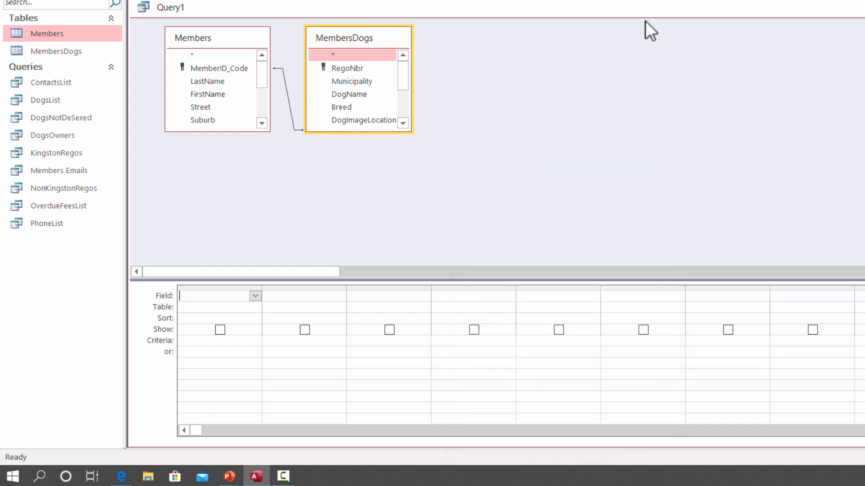
Enlarge the MembersDogs and Members field lists vertically until all their fields fit
left_click_drag(381, 132, 392, 213)
left_click(472, 167)
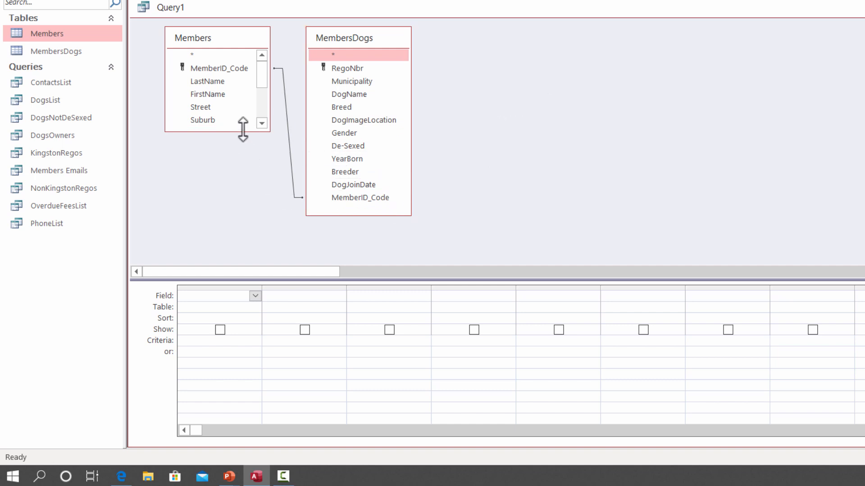
left_click(220, 131)
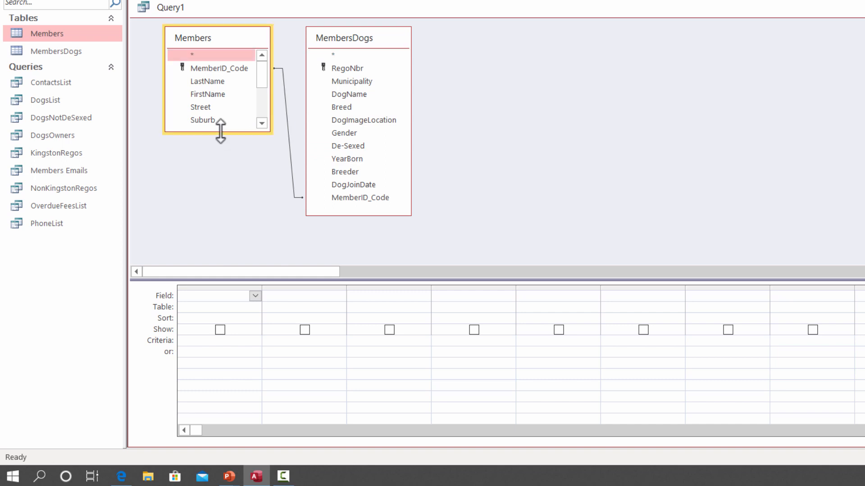
left_click_drag(220, 131, 229, 232)
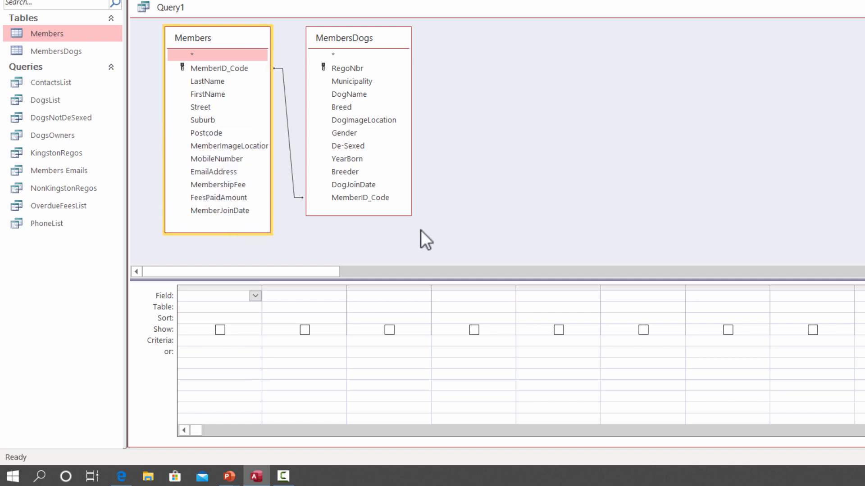
left_click(471, 205)
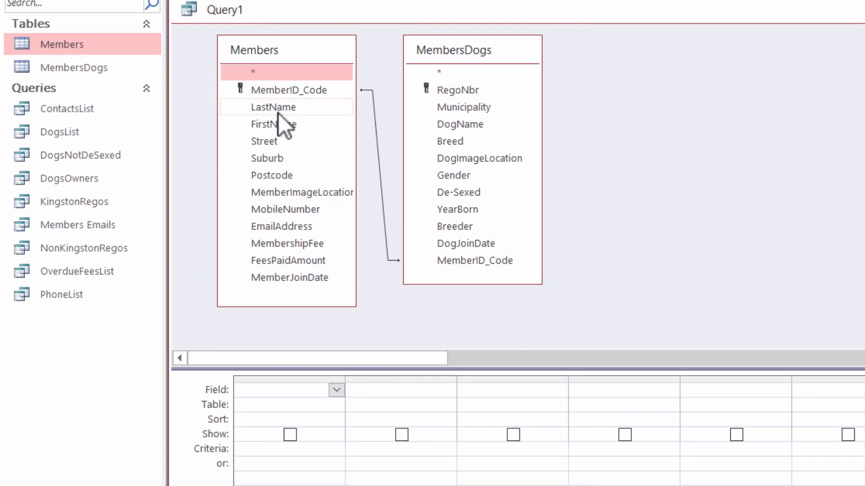
Add the FirstName field from Members to the first column of the query grid
left_click(272, 126)
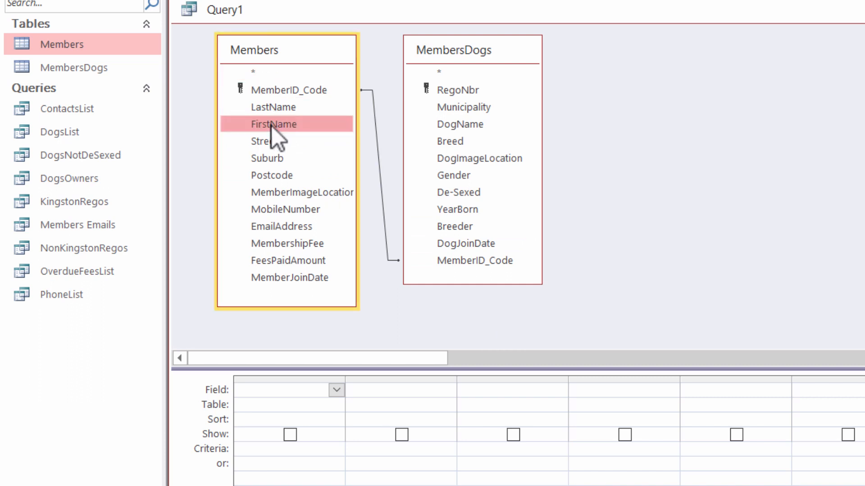
left_click_drag(292, 123, 273, 388)
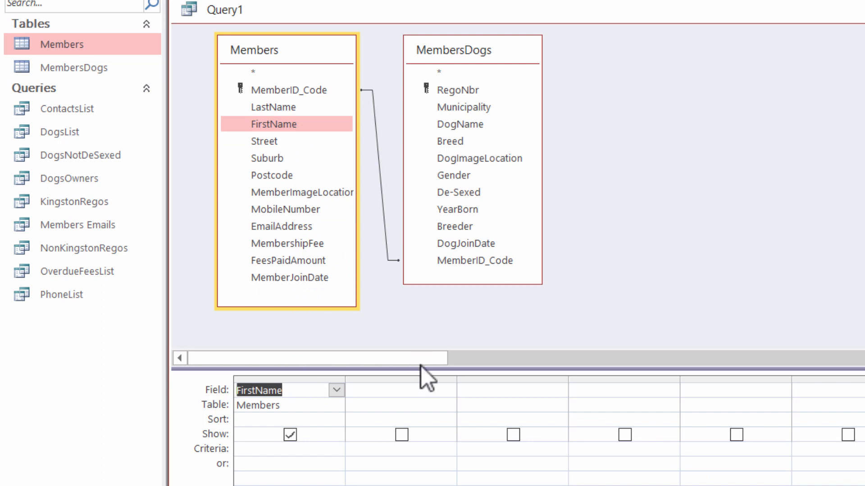
Switch the first grid column's field to LastName and back to FirstName
left_click(337, 389)
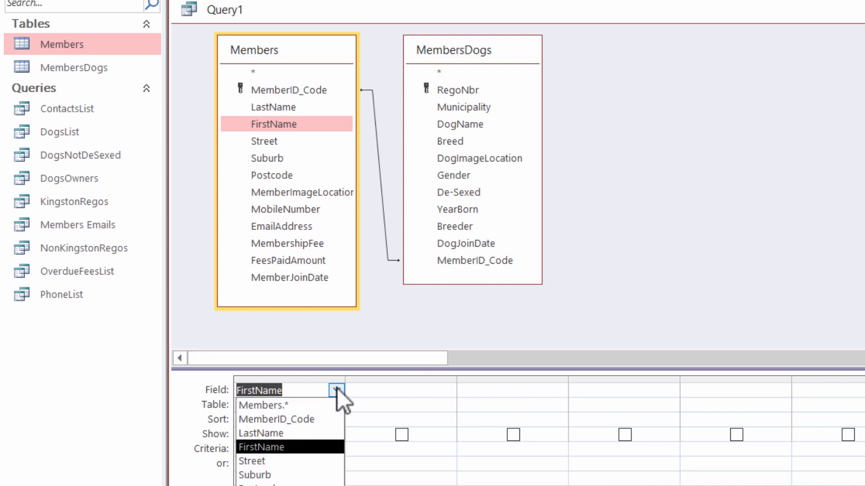
left_click(277, 433)
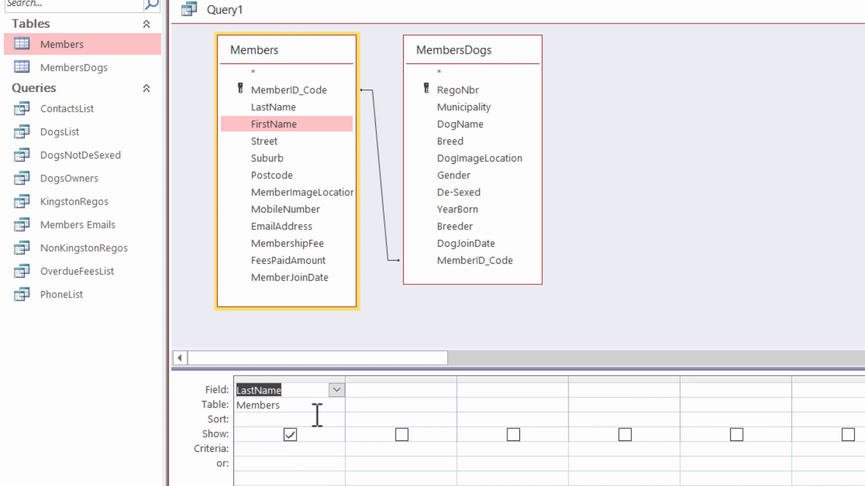
left_click(336, 390)
left_click(261, 448)
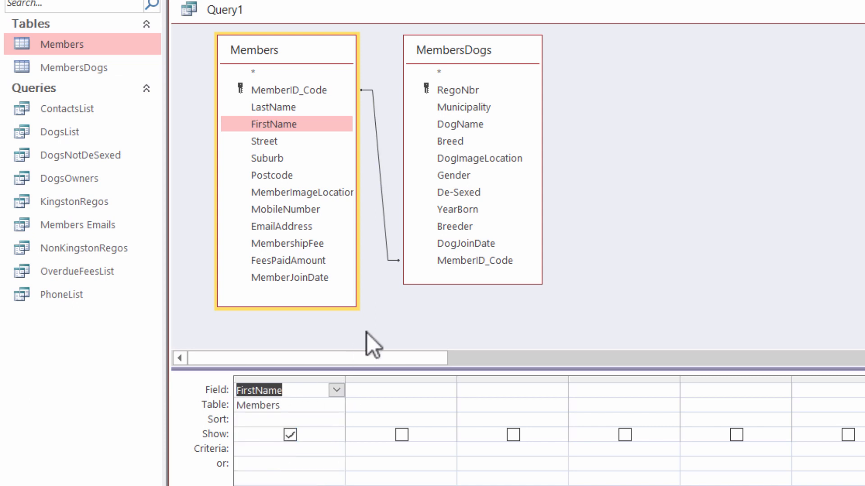
Add the LastName field from Members as the second column of the query grid
left_click(294, 109)
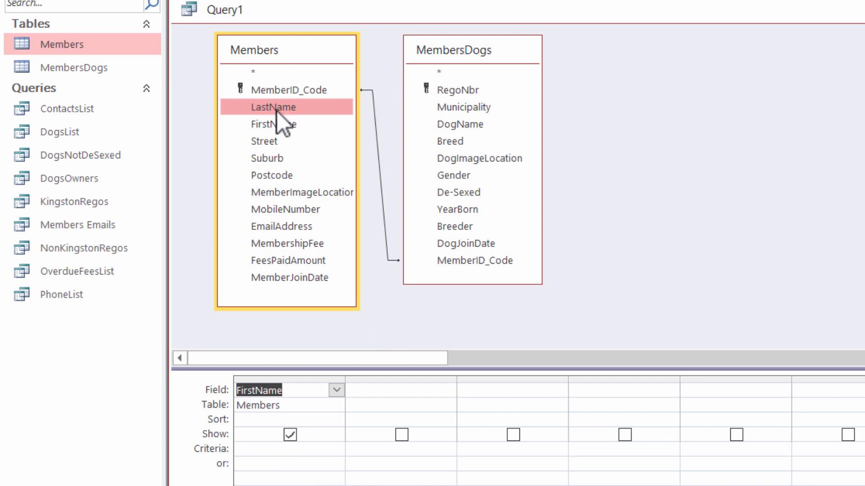
double_click(277, 111)
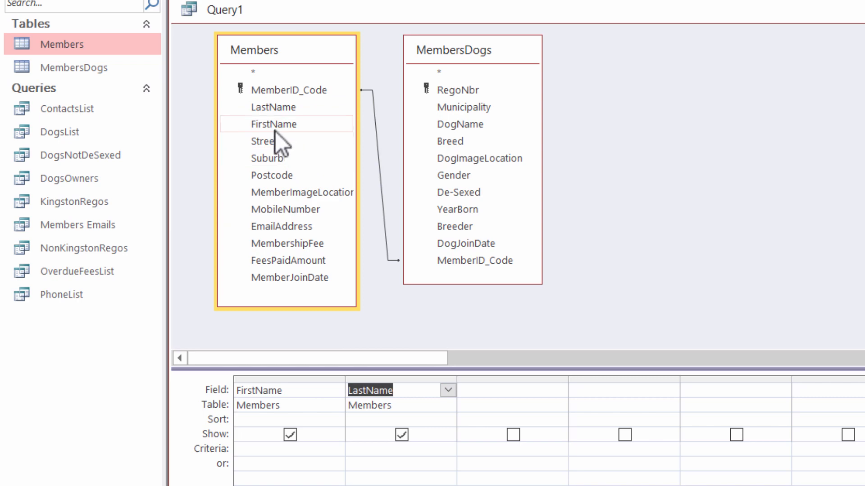
Add LastName from Members again as a third column and look at that column's list of available fields
double_click(273, 110)
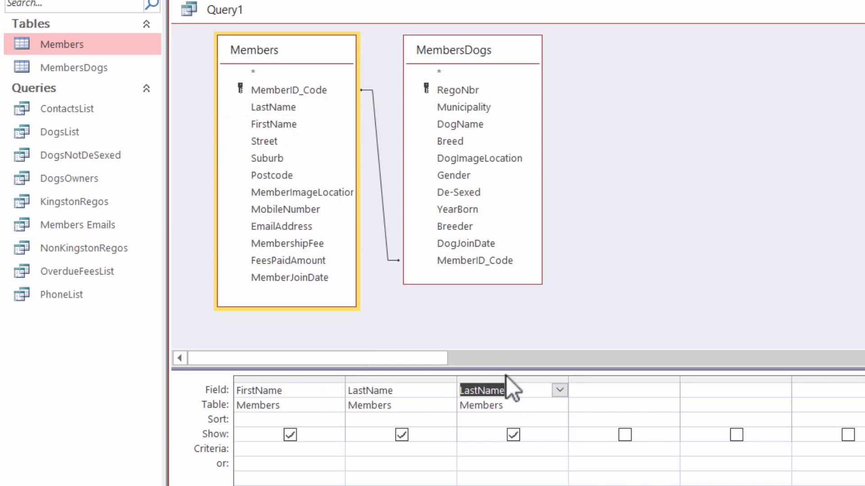
left_click(559, 393)
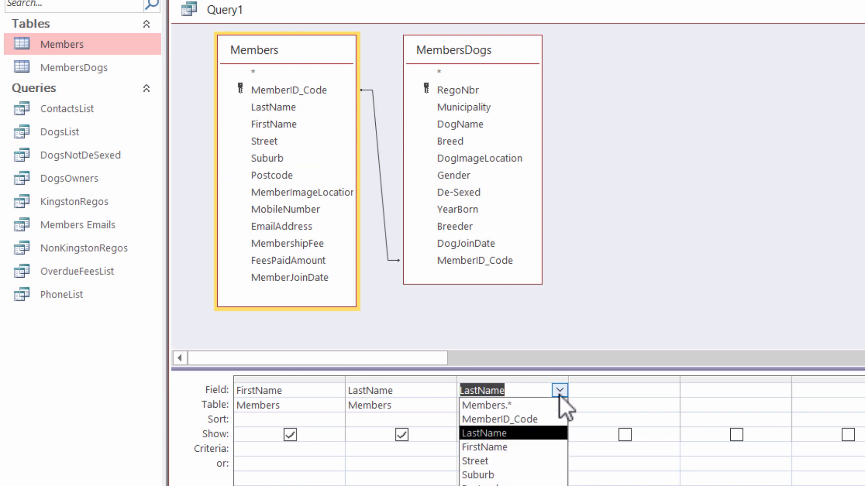
left_click(560, 392)
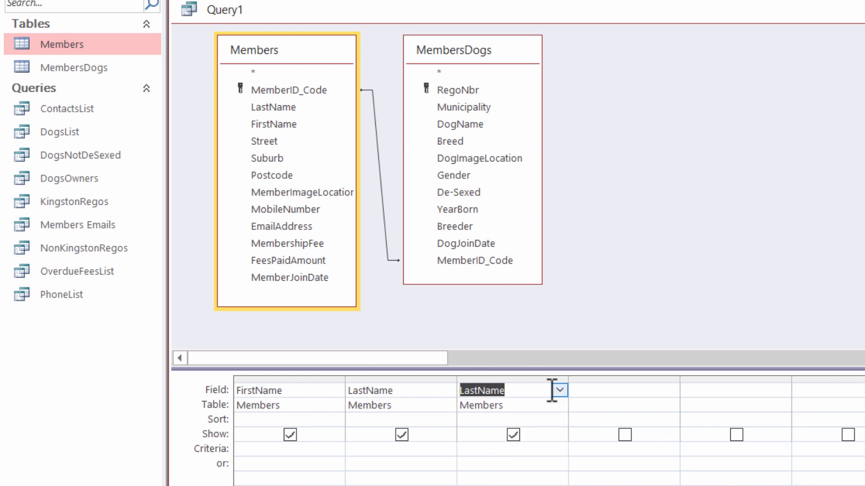
Delete the duplicate LastName column from the query grid
left_click(521, 379)
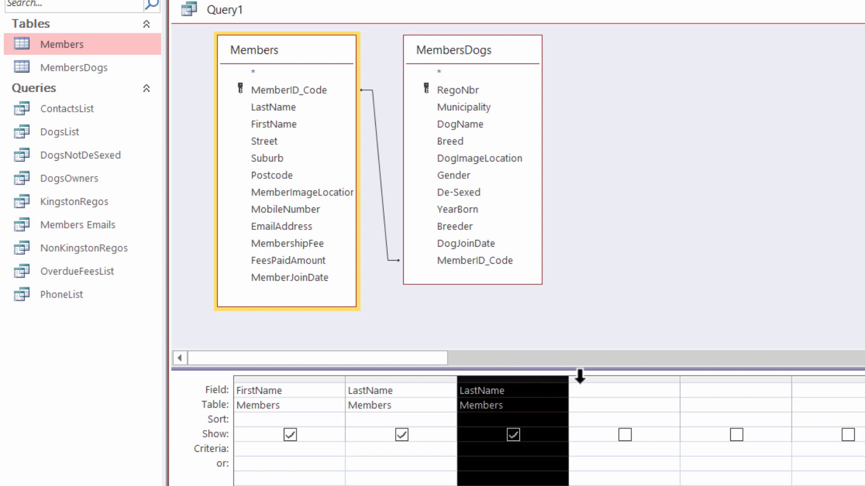
left_click(593, 378)
left_click(553, 473)
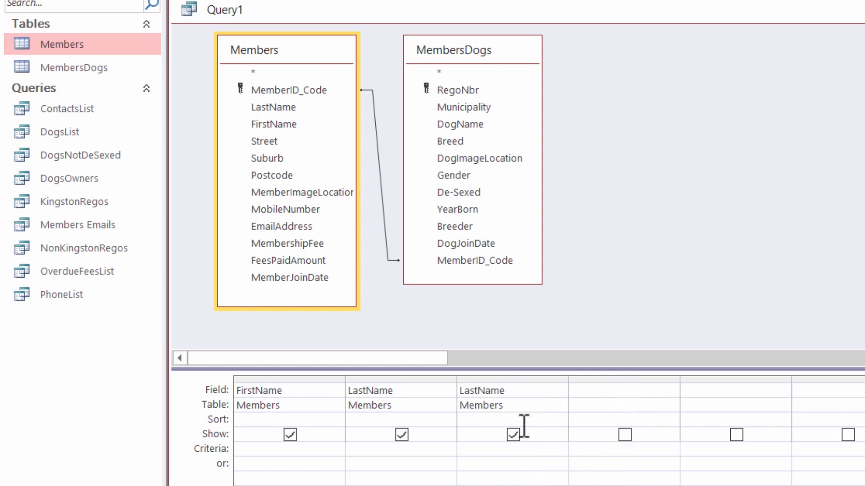
left_click(510, 377)
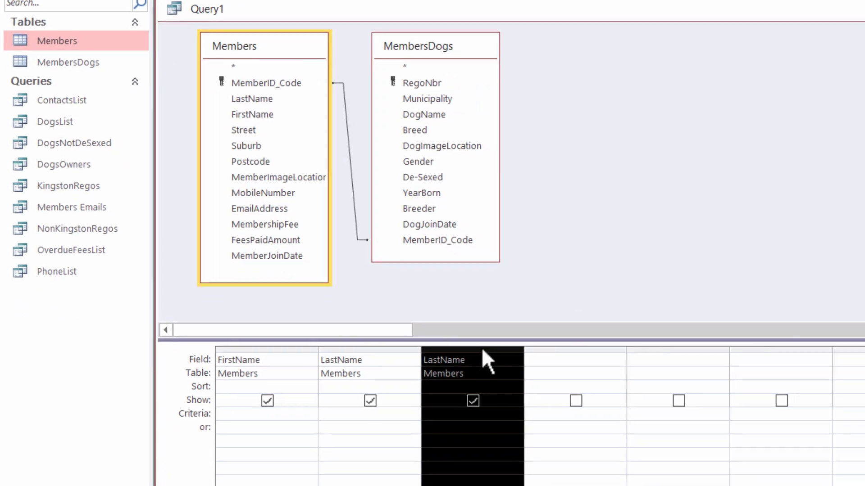
right_click(570, 411)
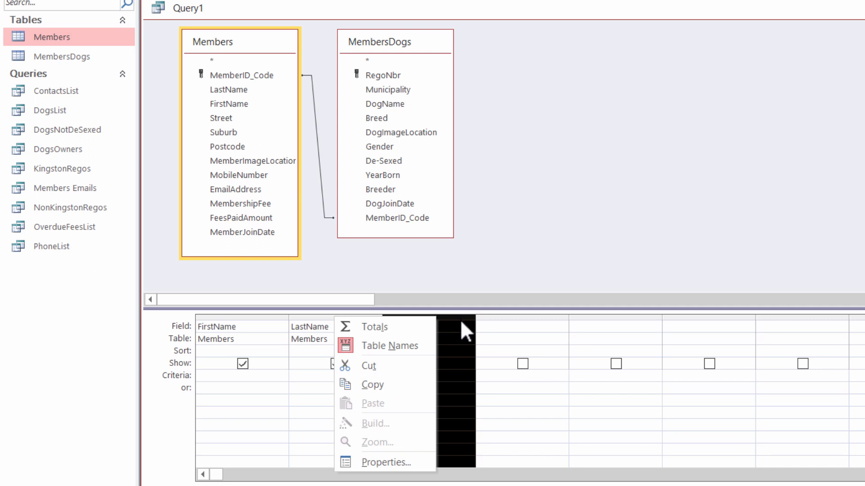
left_click(455, 317)
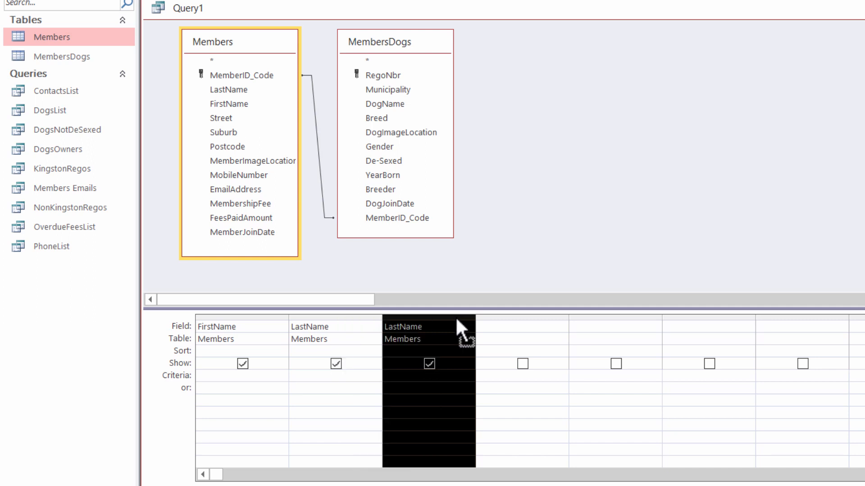
key("Delete")
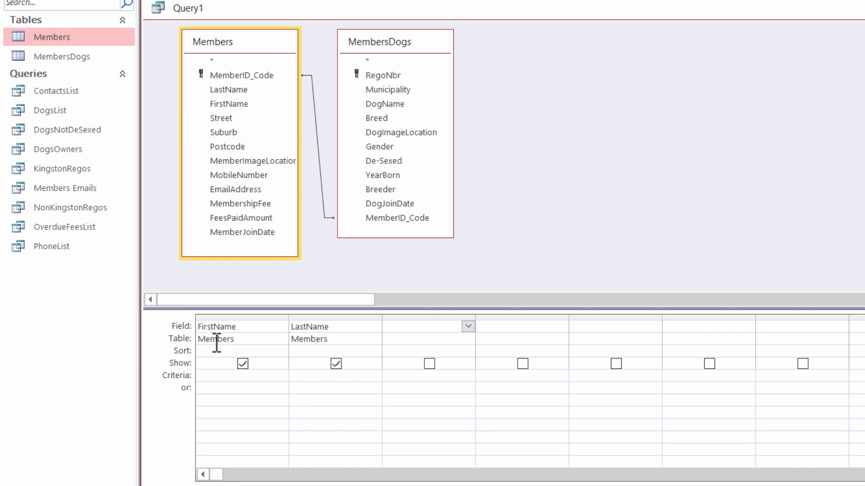
Add FirstName from Members again as a third column and delete that duplicate column
double_click(230, 107)
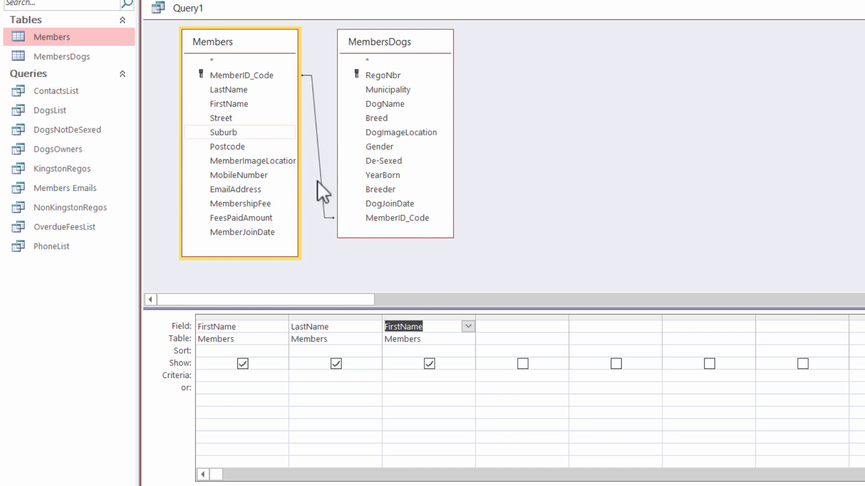
left_click(413, 317)
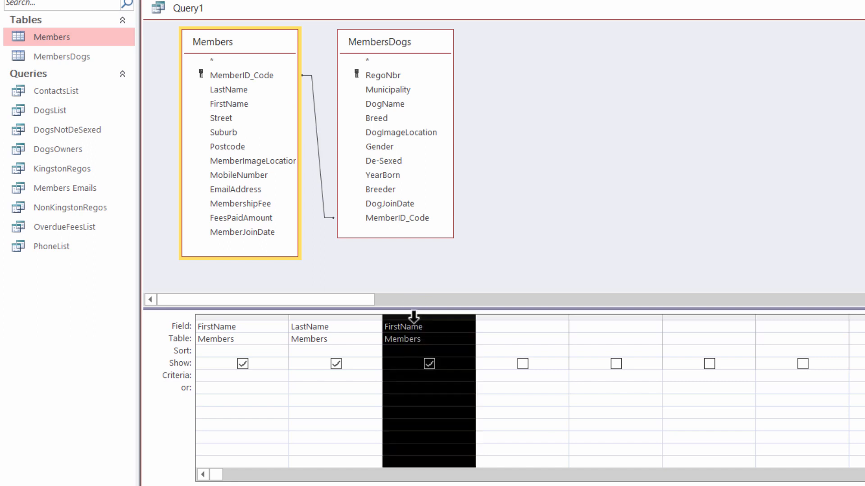
key("Delete")
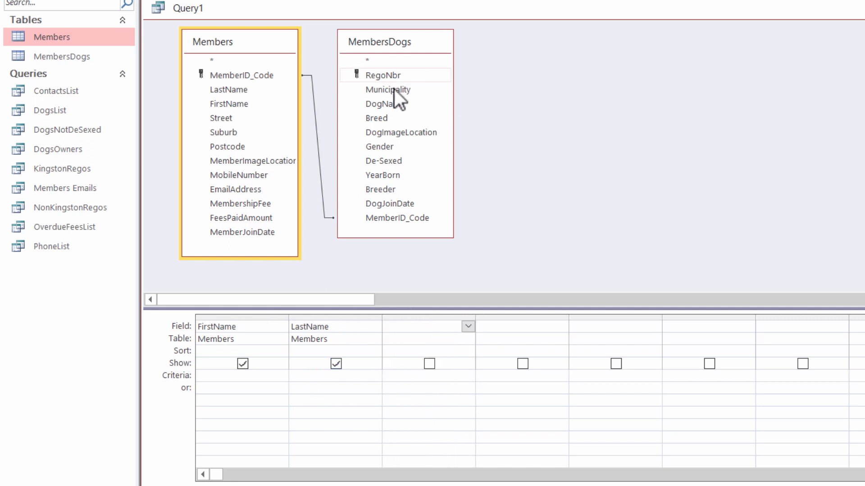
Add the DogName field from MembersDogs as the third column and set its sort order to Ascending
left_click(383, 105)
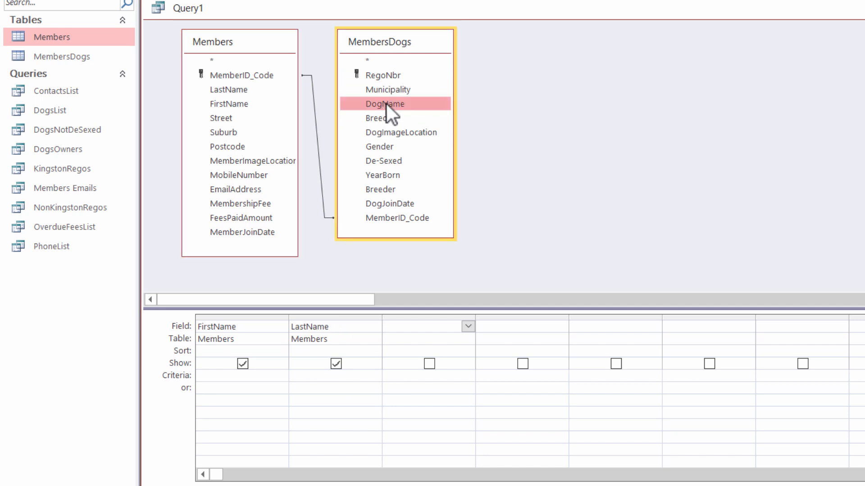
double_click(386, 104)
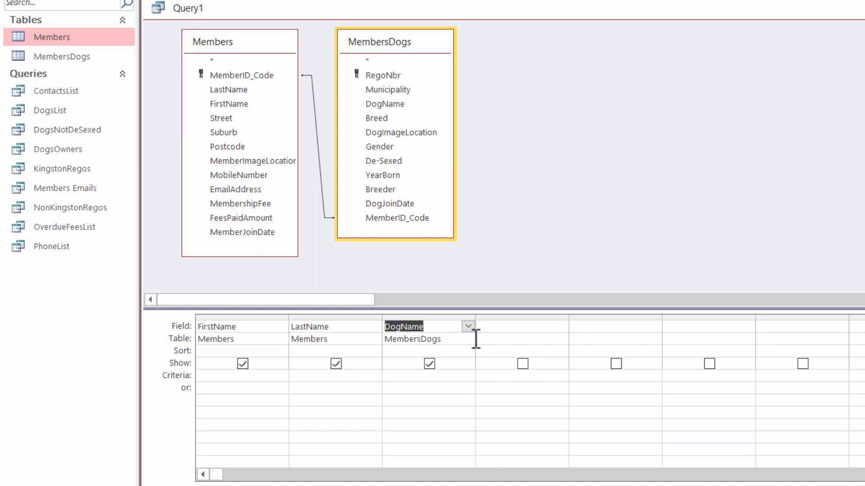
left_click(396, 350)
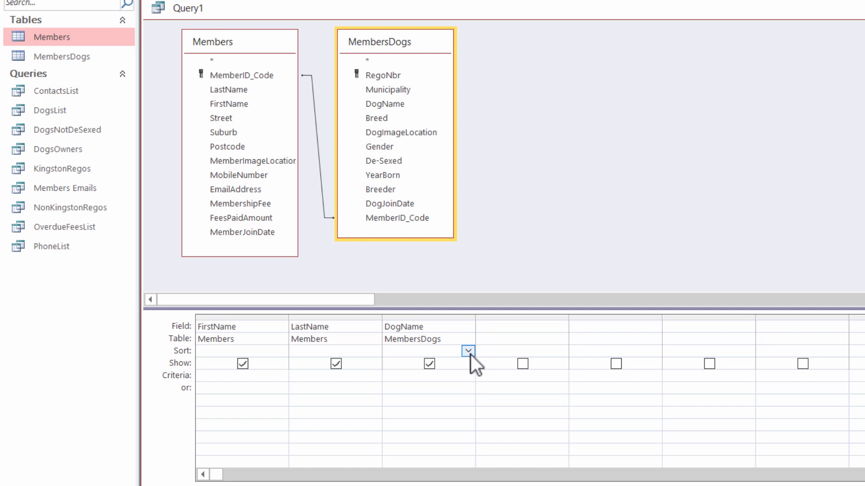
left_click(471, 354)
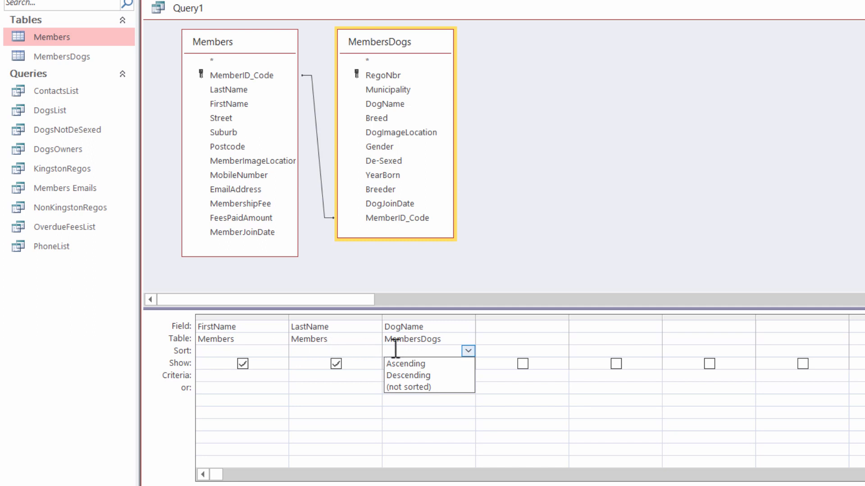
left_click(472, 351)
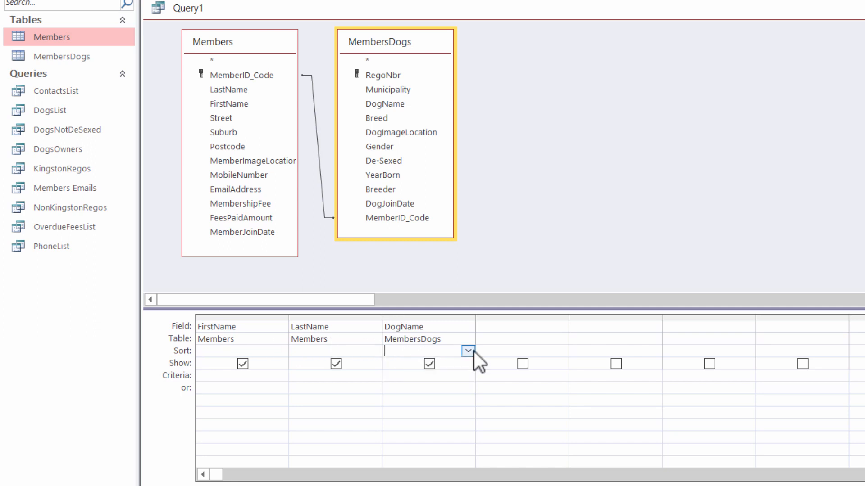
left_click(472, 351)
left_click(433, 364)
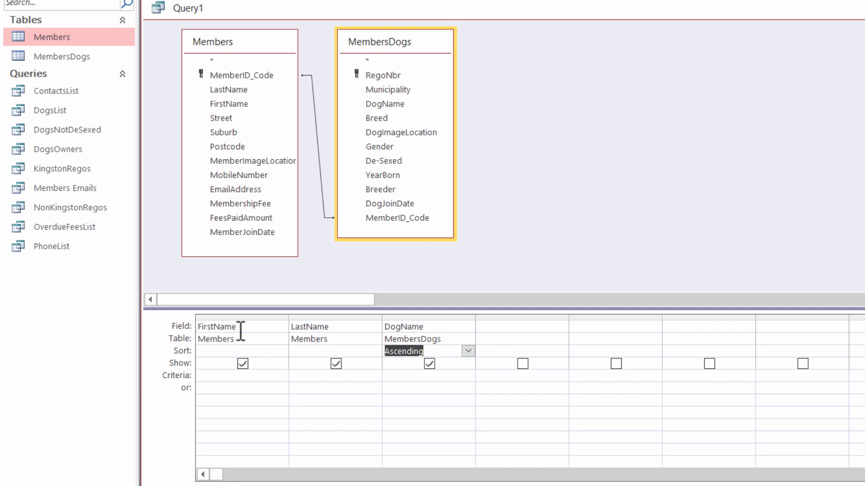
Move the DogName column in front of FirstName so it is the first column of the query grid
left_click(434, 315)
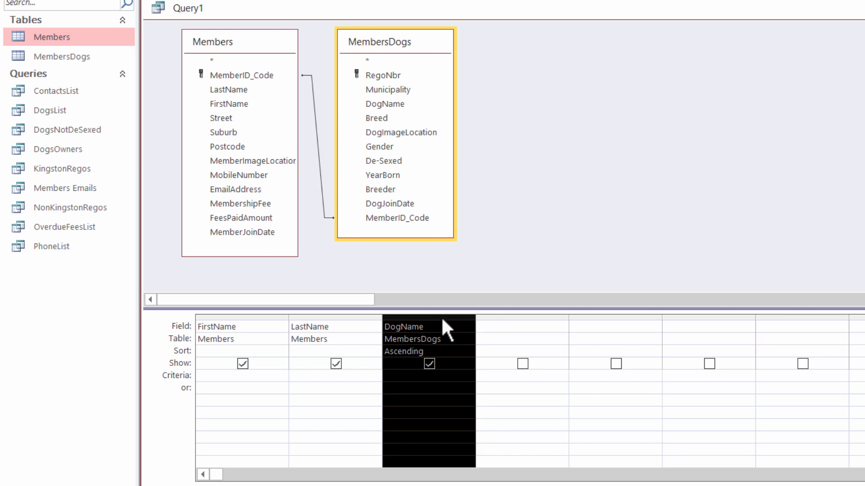
left_click_drag(438, 317, 275, 327)
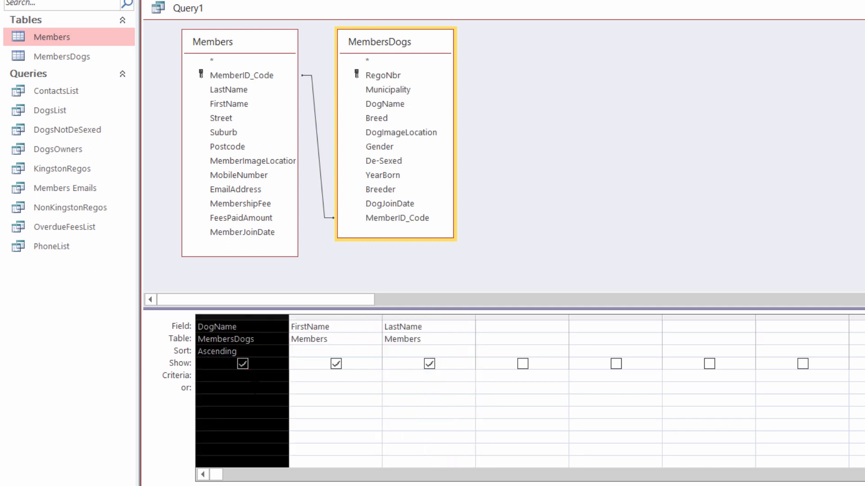
left_click(198, 388)
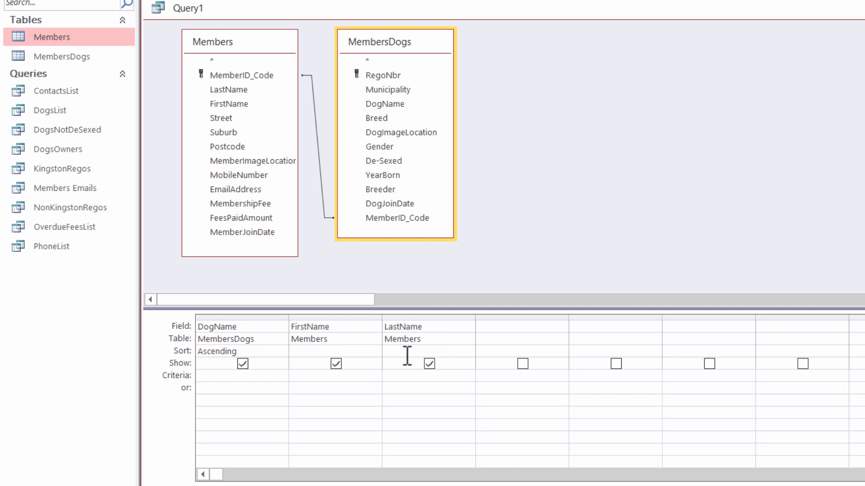
Move the FirstName column behind LastName so it is the third column of the query grid
left_click(343, 321)
left_click_drag(342, 318, 514, 319)
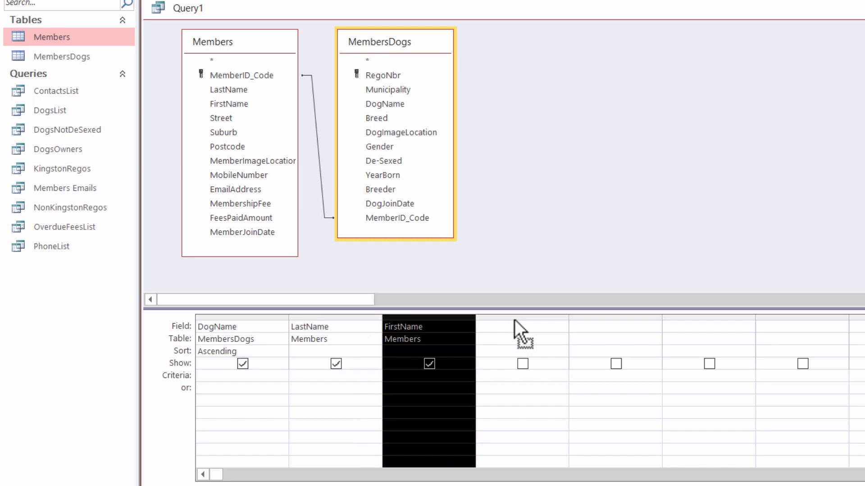
left_click(514, 404)
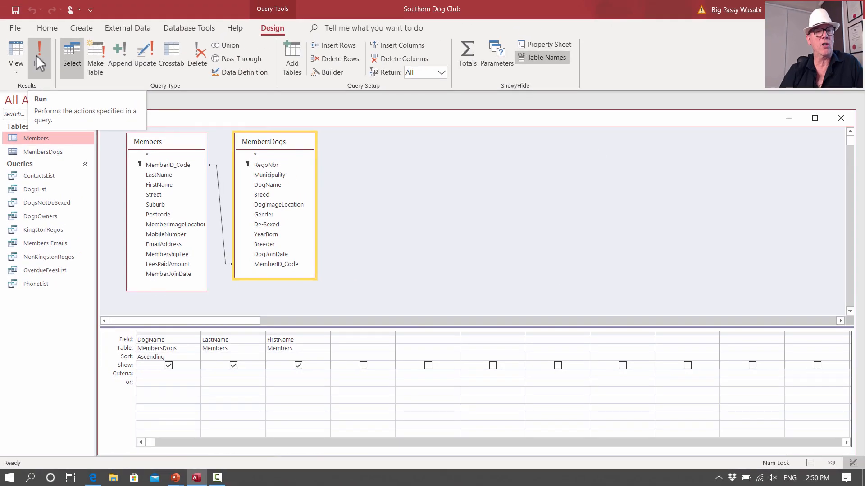
Look at the available query views and display the query's results in Datasheet View
left_click(22, 67)
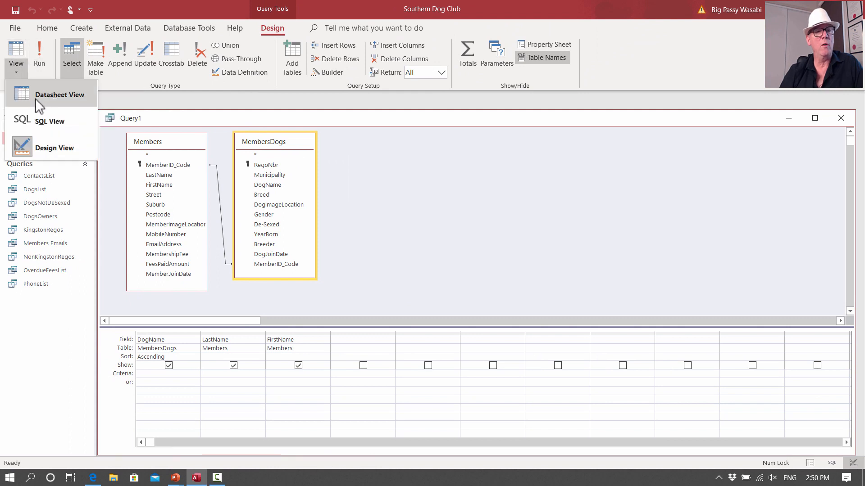
left_click(15, 72)
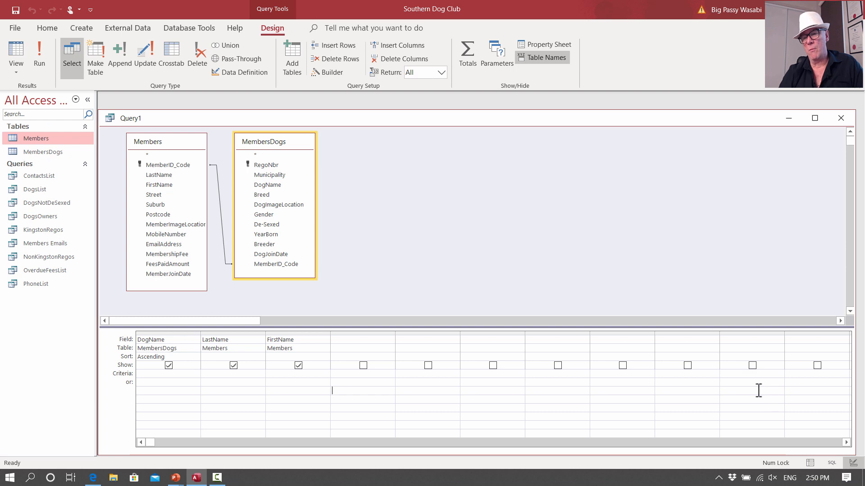
left_click(809, 464)
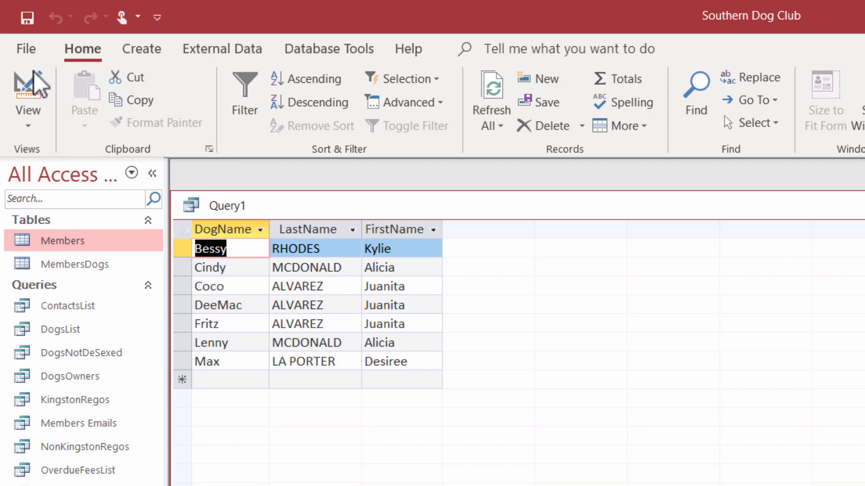
Save the query under the name PracticeDogNames
left_click(26, 19)
left_click(680, 292)
key("BackSpace")
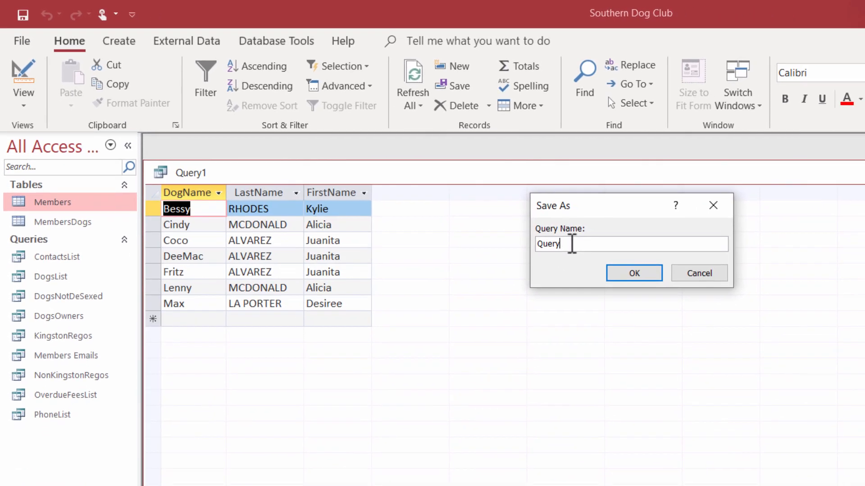
key("BackSpace")
key("BackSpace")
key("BackSpace")
type("PracticeDogNames")
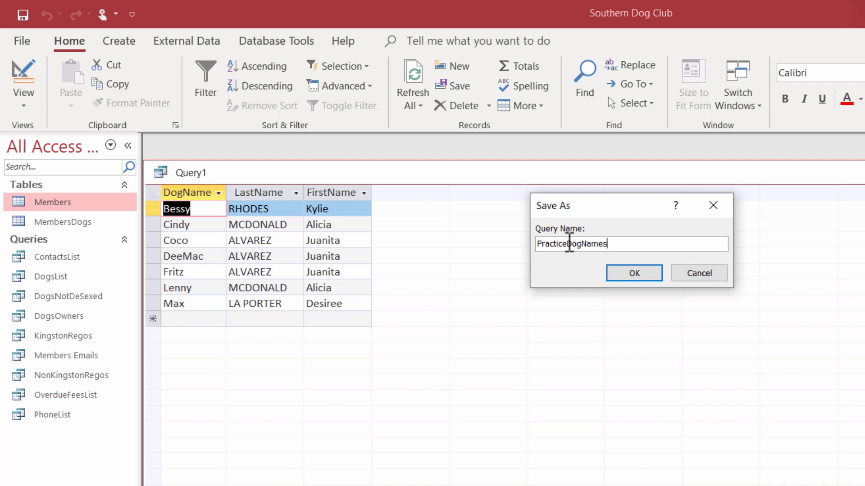
left_click(648, 278)
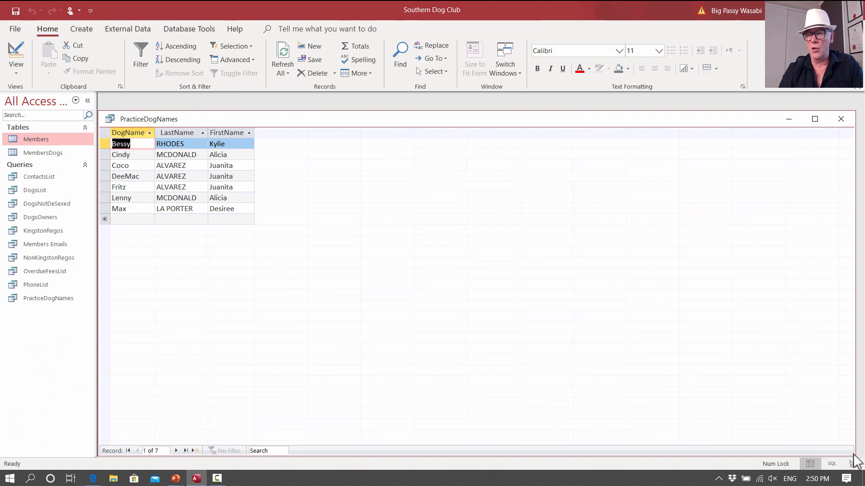
Shrink the PracticeDogNames window to fit closely around its records, and close and reopen the query
left_click_drag(853, 455, 291, 277)
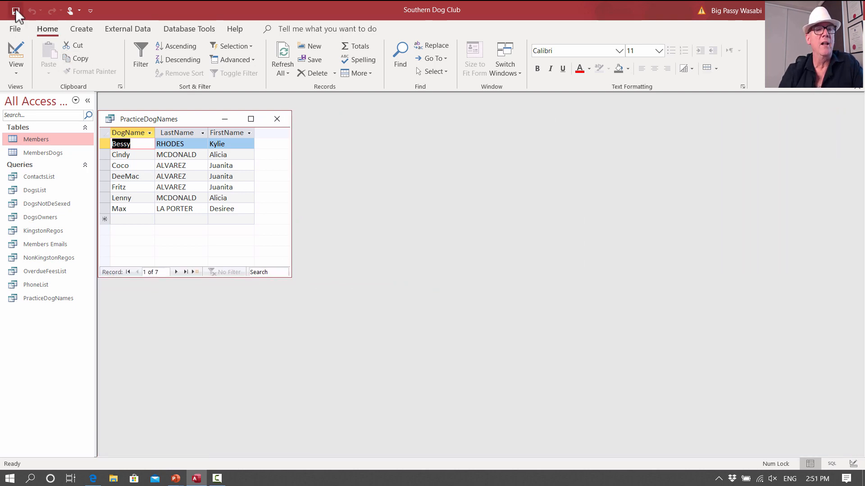
left_click(267, 122)
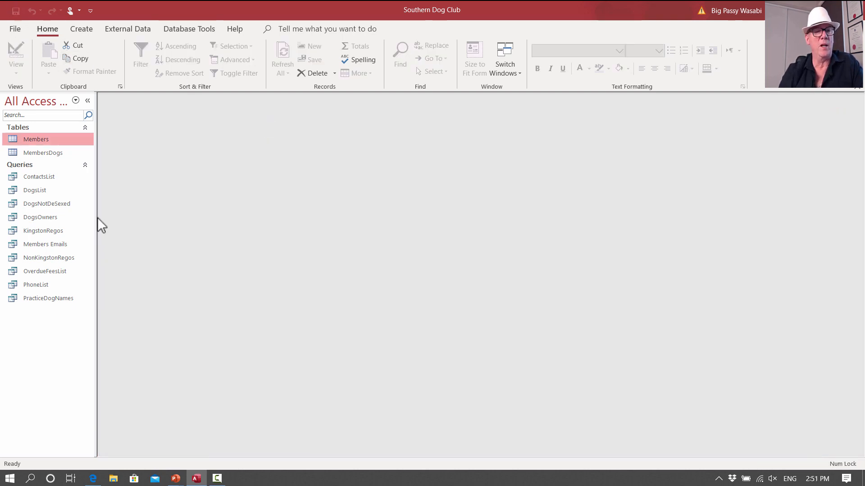
double_click(43, 298)
Enlarge the PracticeDogNames window in width and height, save the layout and close the query
left_click_drag(291, 223, 322, 222)
left_click_drag(227, 276, 243, 384)
left_click_drag(321, 234, 456, 205)
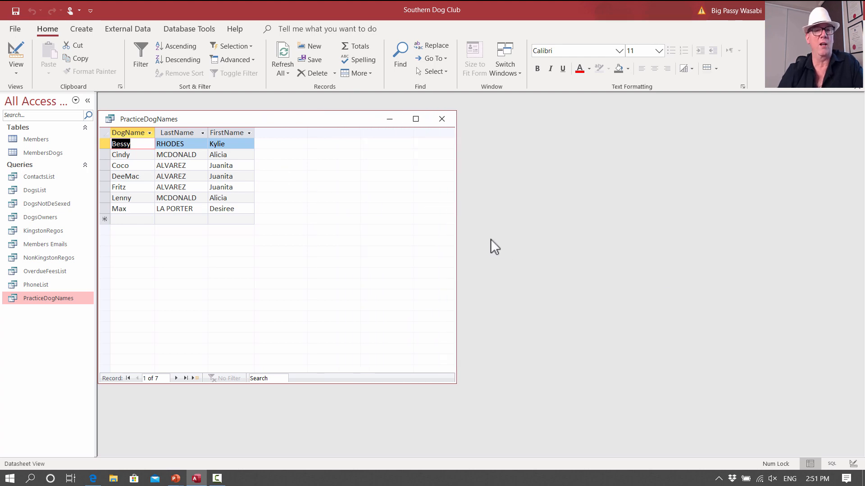
left_click(16, 13)
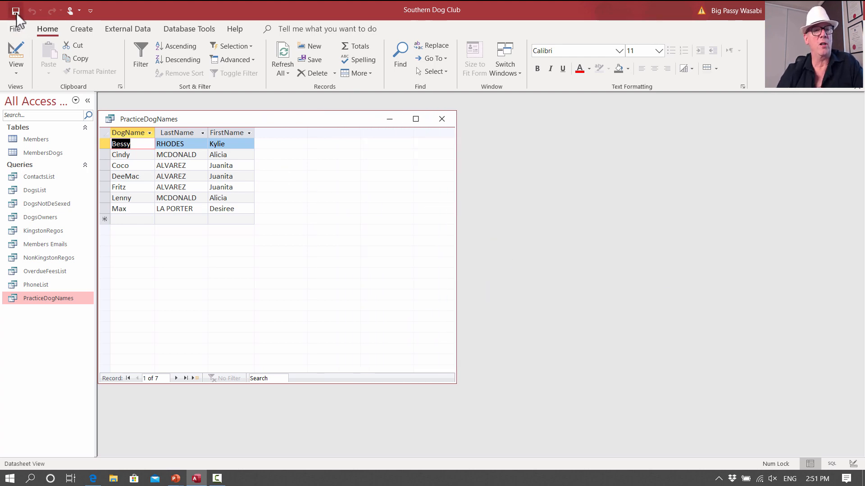
left_click(442, 119)
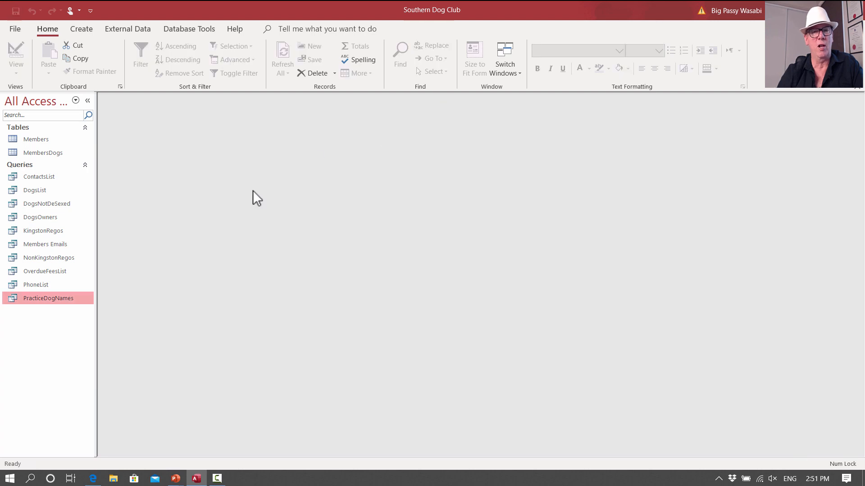
Reopen the PracticeDogNames query to check its window size and close it again
double_click(39, 299)
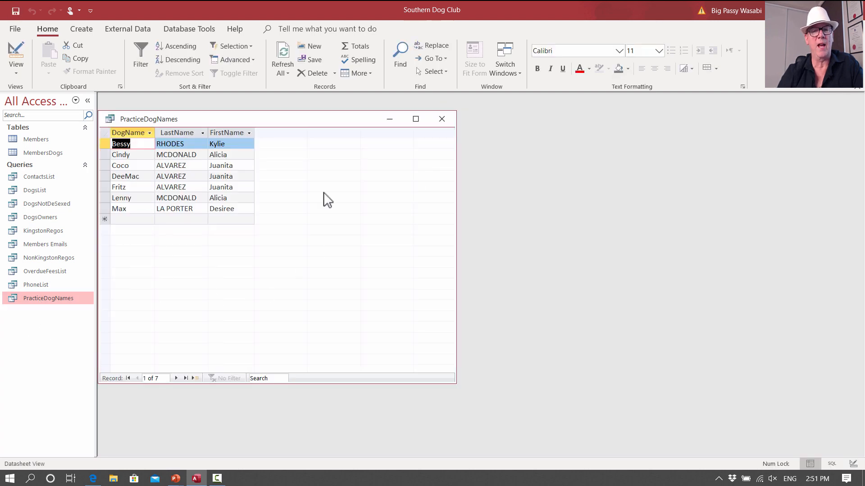
left_click(442, 120)
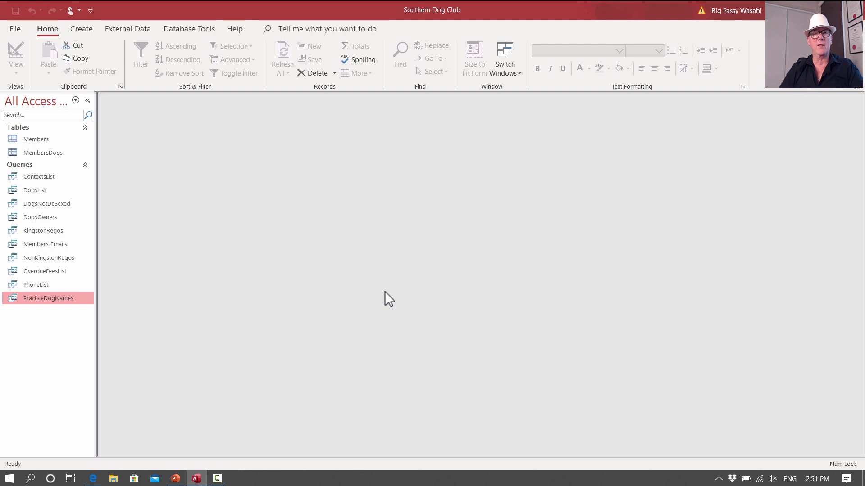